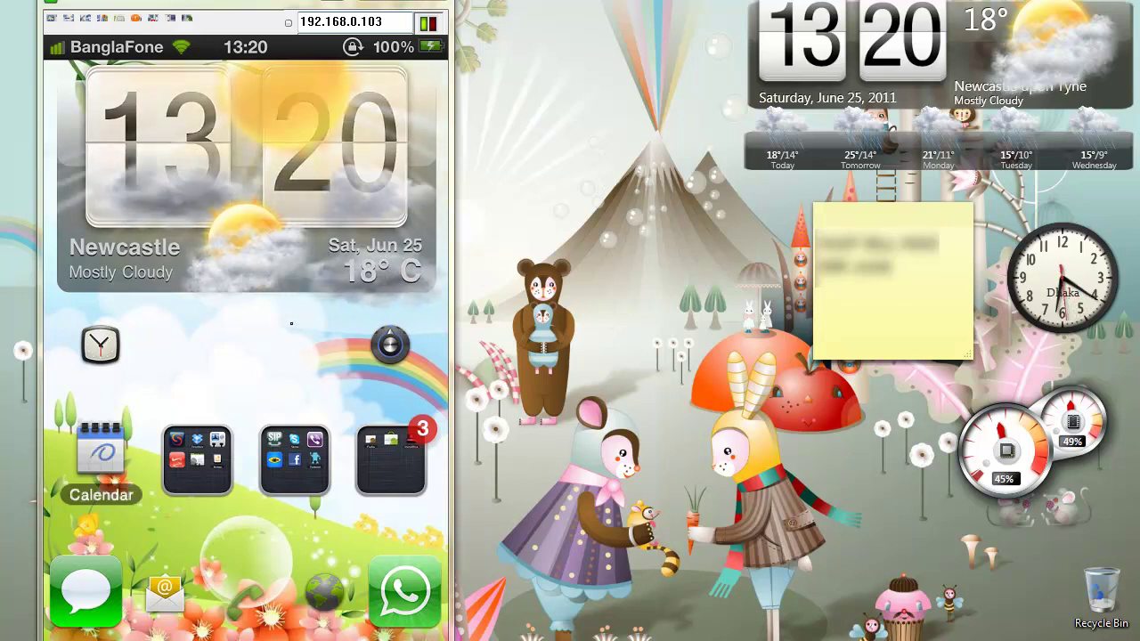
Drag the iPhone viewer window from the left edge to the centre of the desktop
left_click_drag(198, 3, 466, 10)
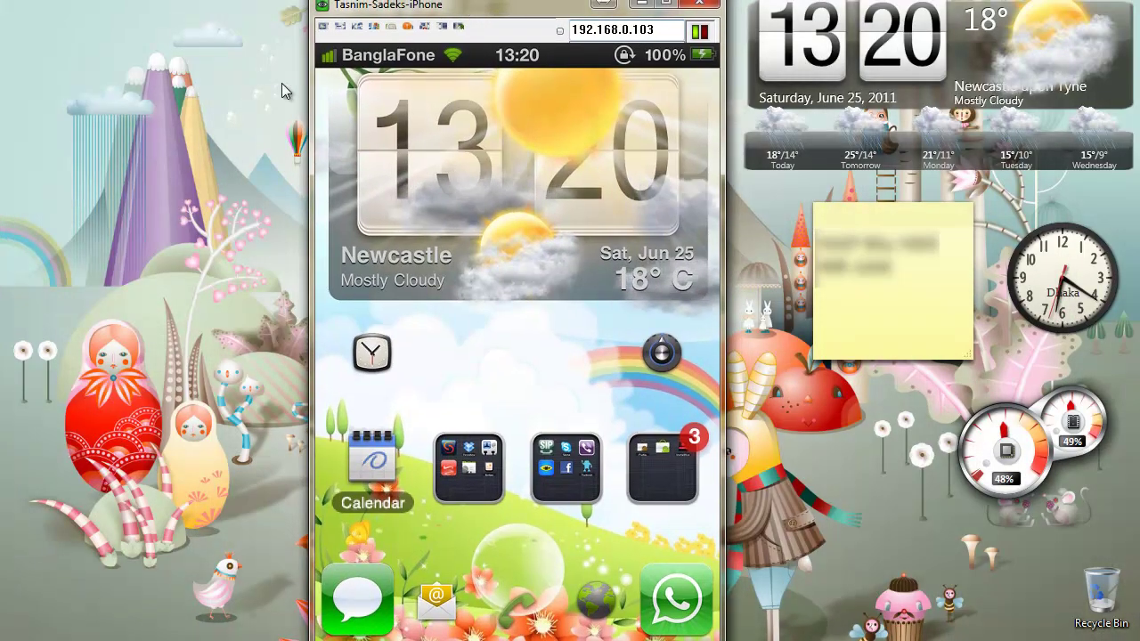
Start UltraVNC Viewer from the Start menu, then web-search for 'ultra vnc'
key("super")
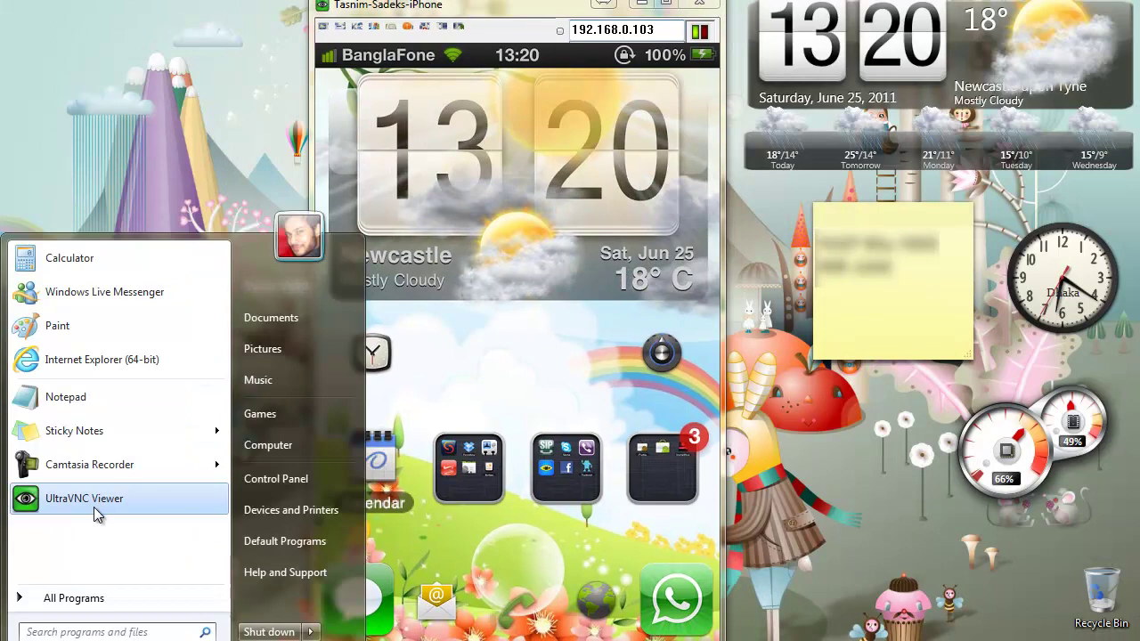
left_click(81, 504)
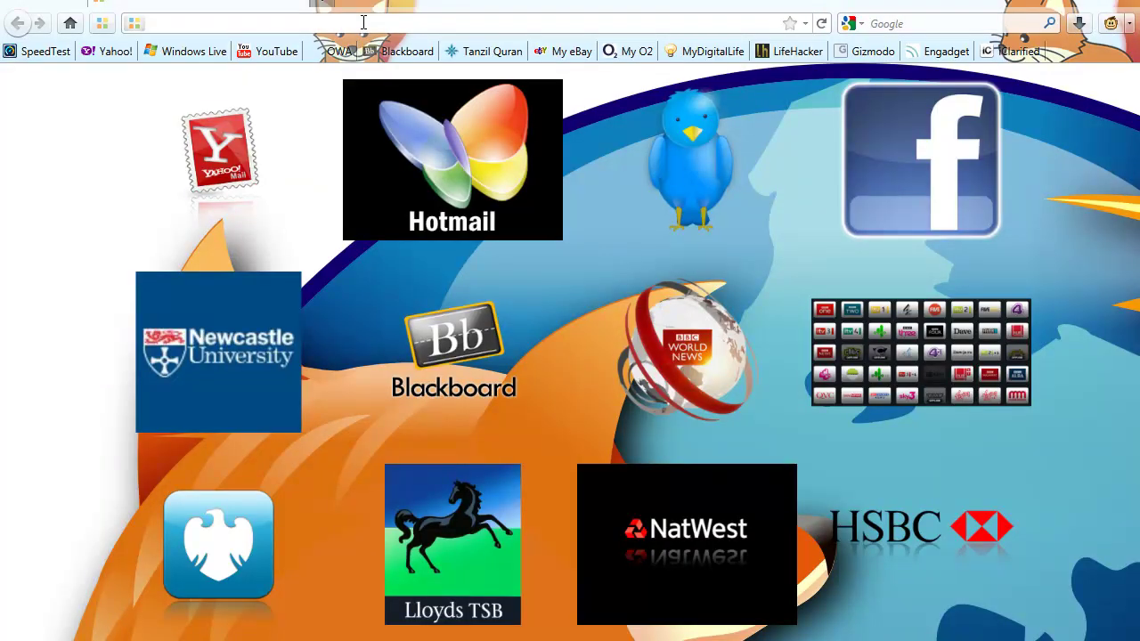
type("ultra")
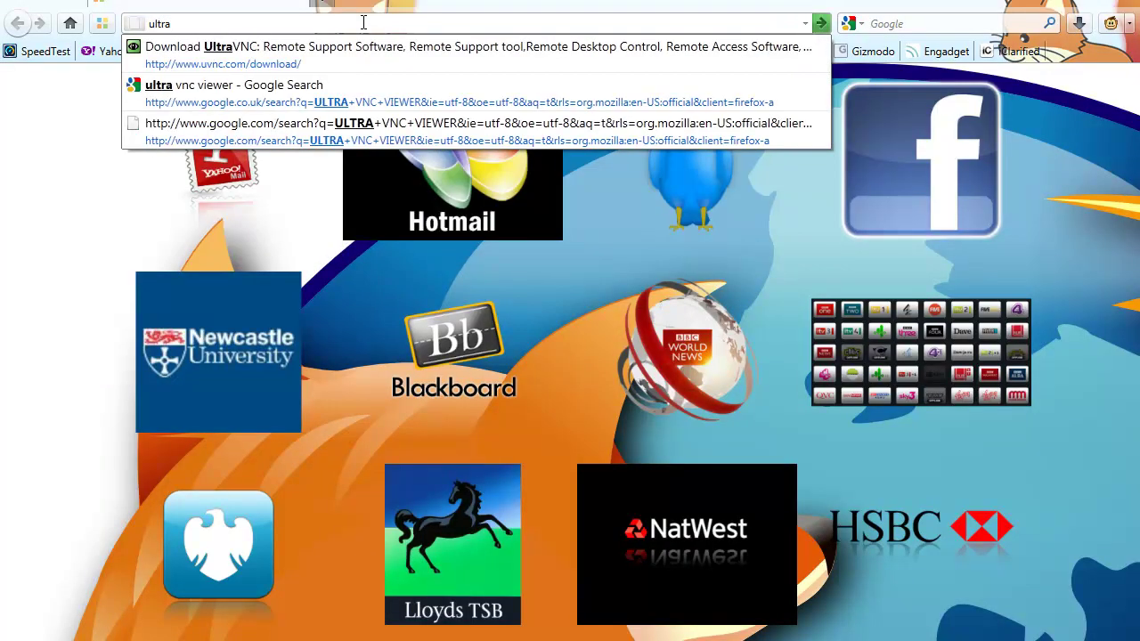
type(" vnc")
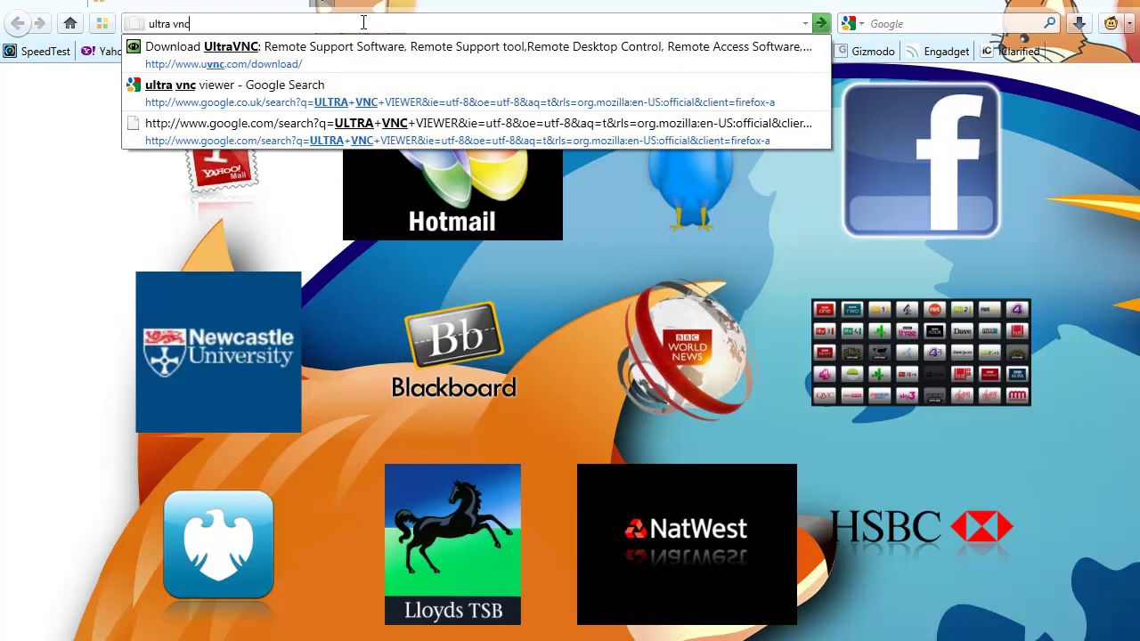
key("Return")
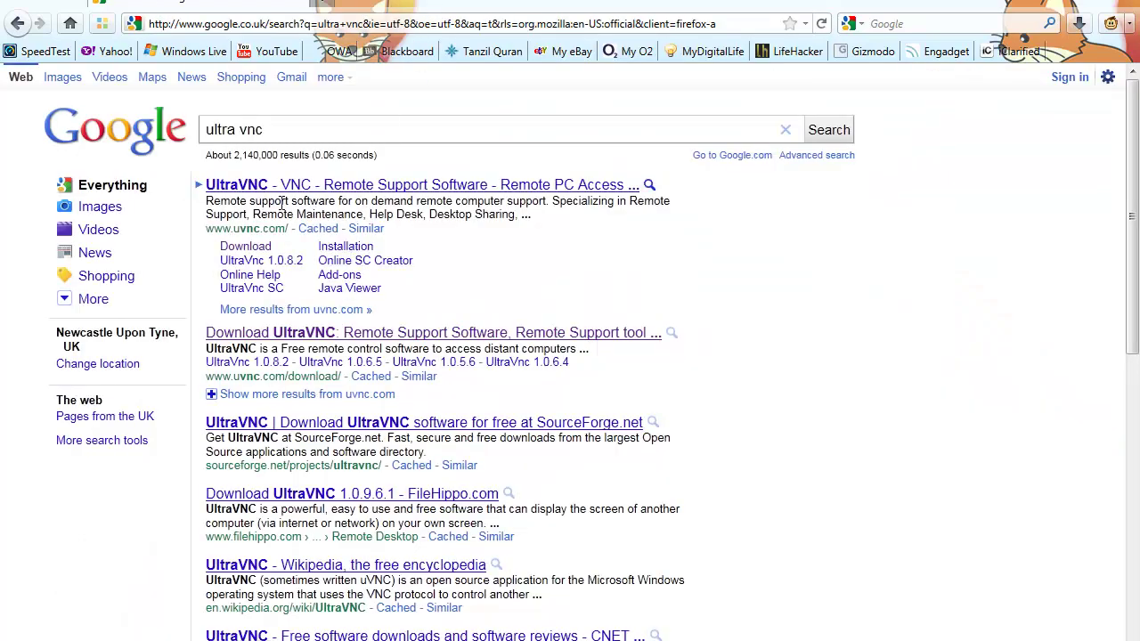
Open the uvnc.com UltraVNC download page and look through it
left_click(231, 249)
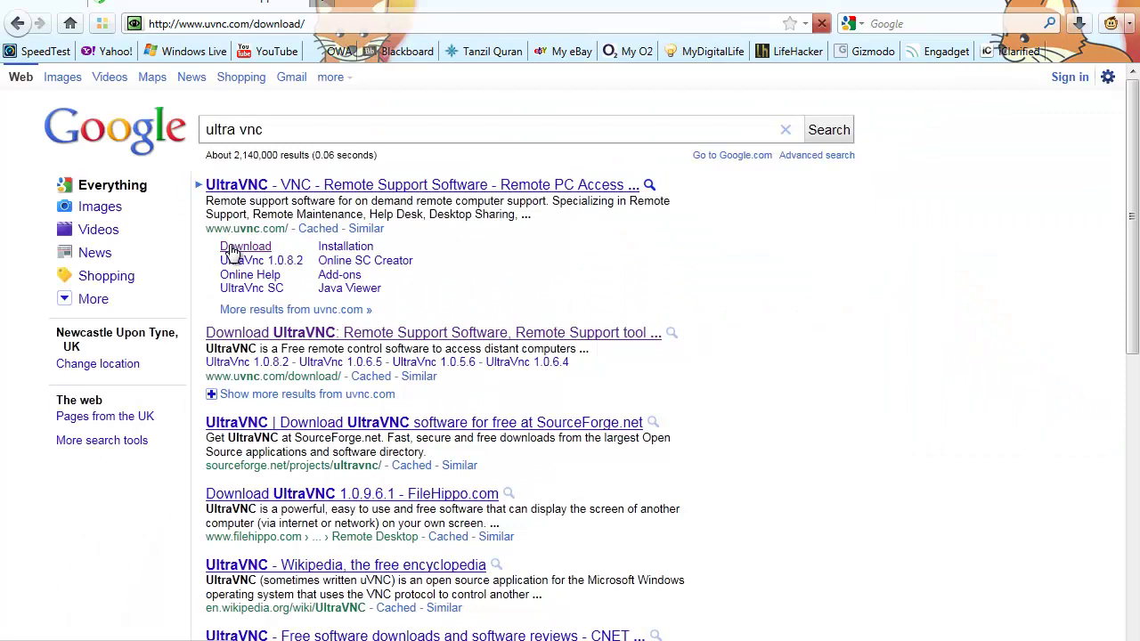
scroll(165, 393, "down", 3)
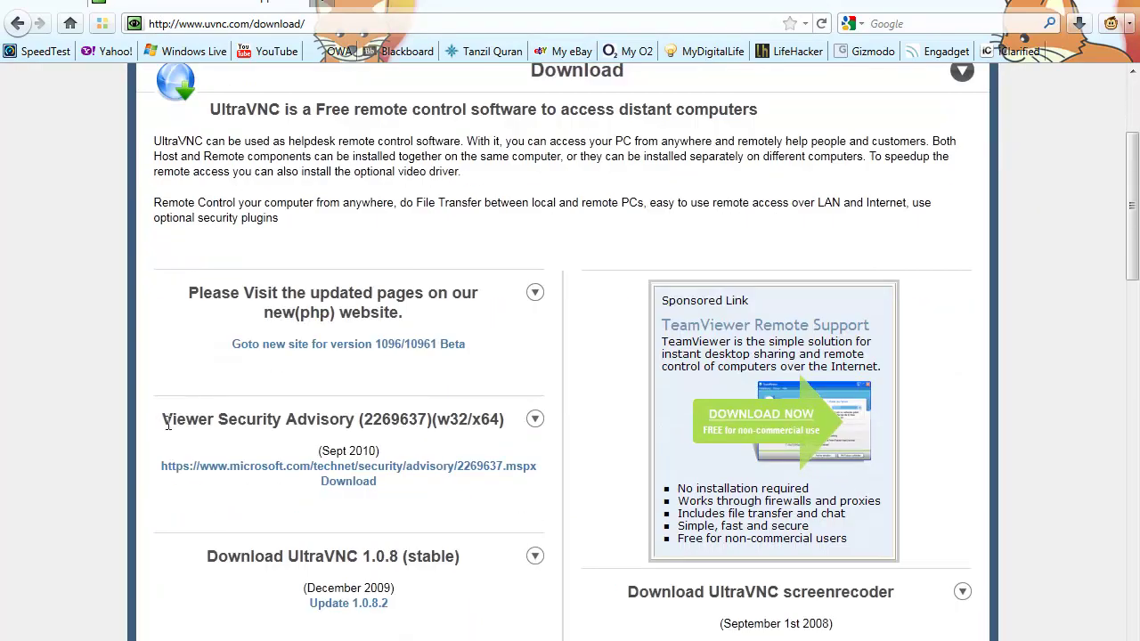
scroll(92, 452, "down", 1)
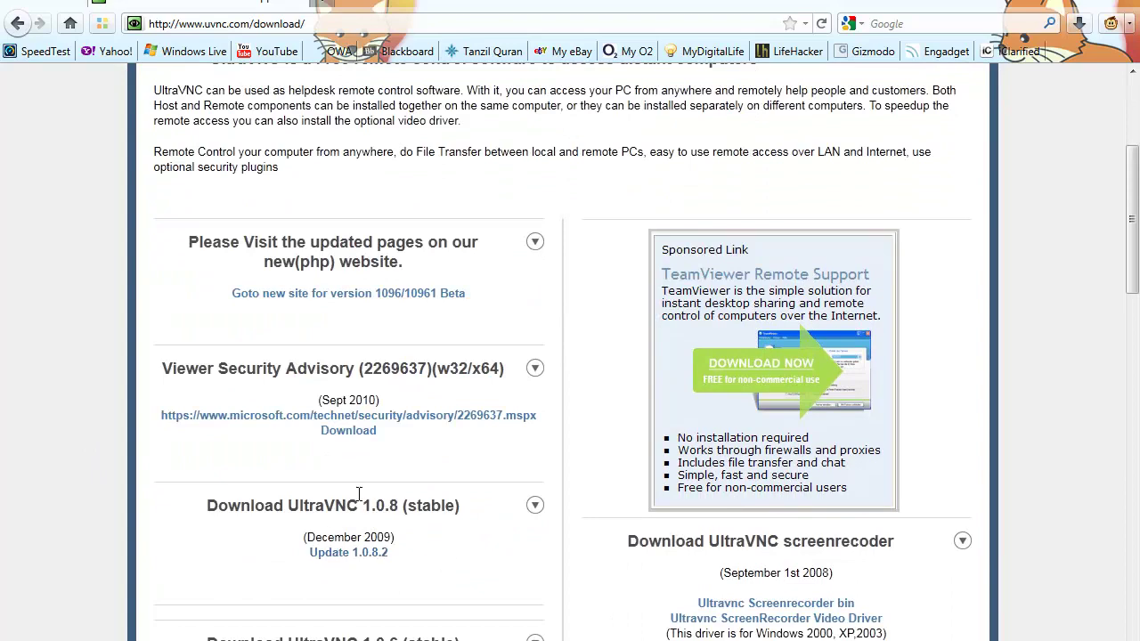
scroll(359, 493, "up", 5)
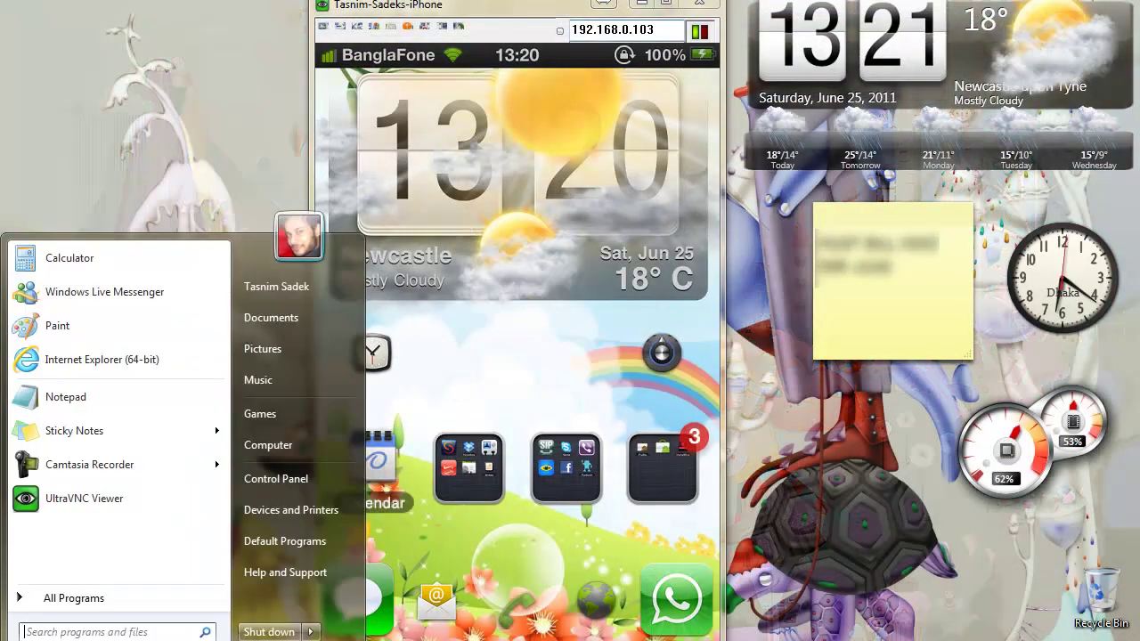
Launch UltraVNC Viewer from All Programs > UltraVNC, showing the 192.168.0.103 connection dialog
left_click(54, 598)
left_click(140, 538)
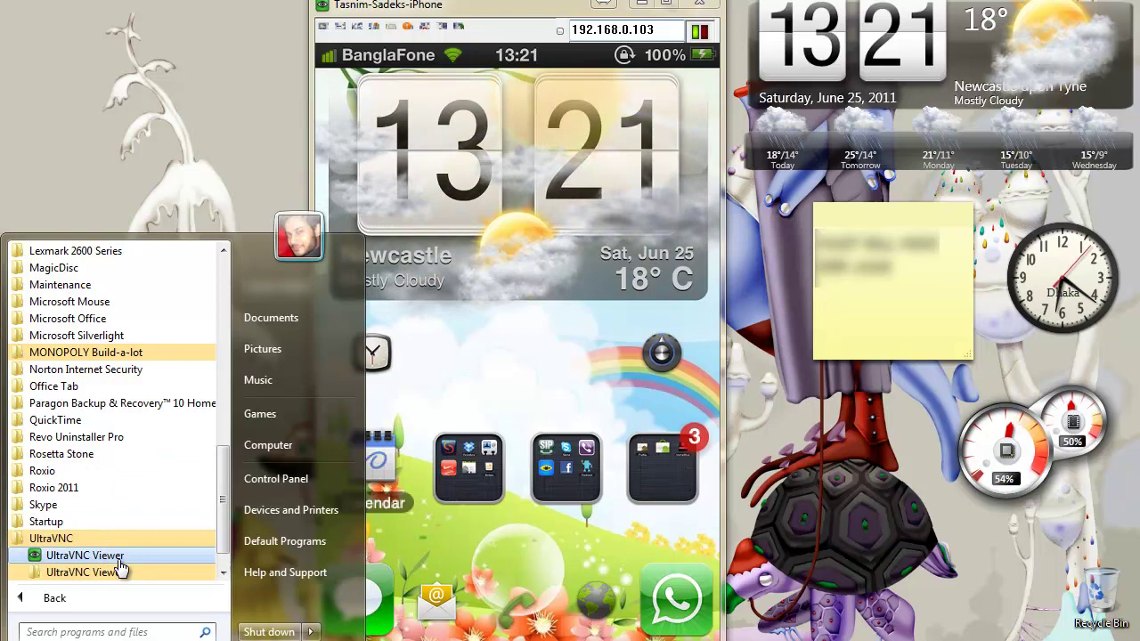
left_click(119, 557)
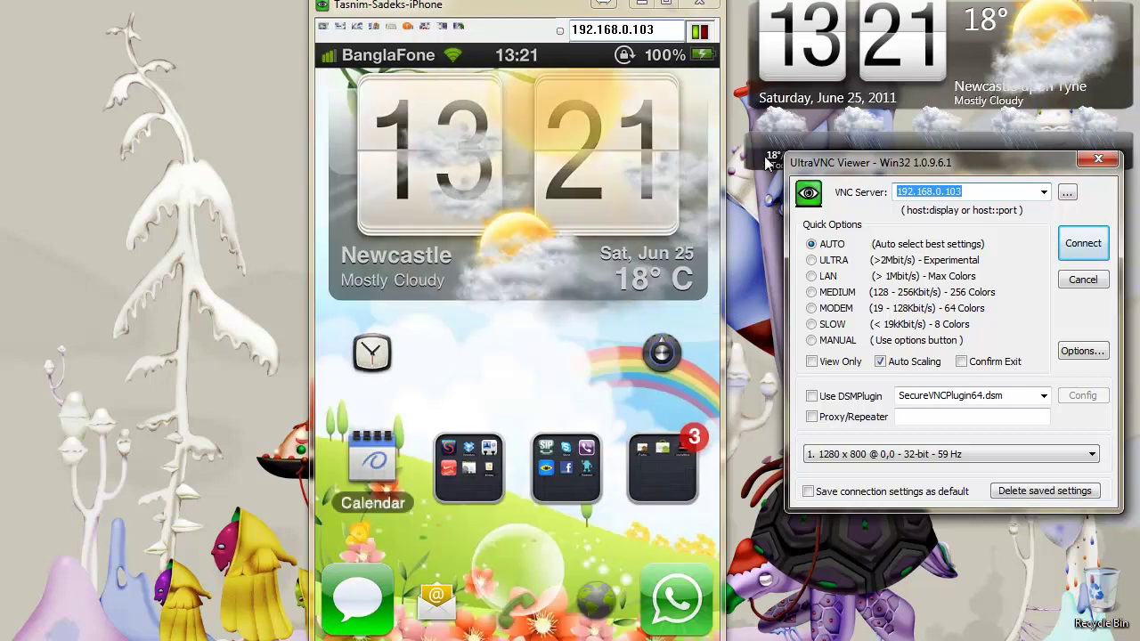
left_click(665, 357)
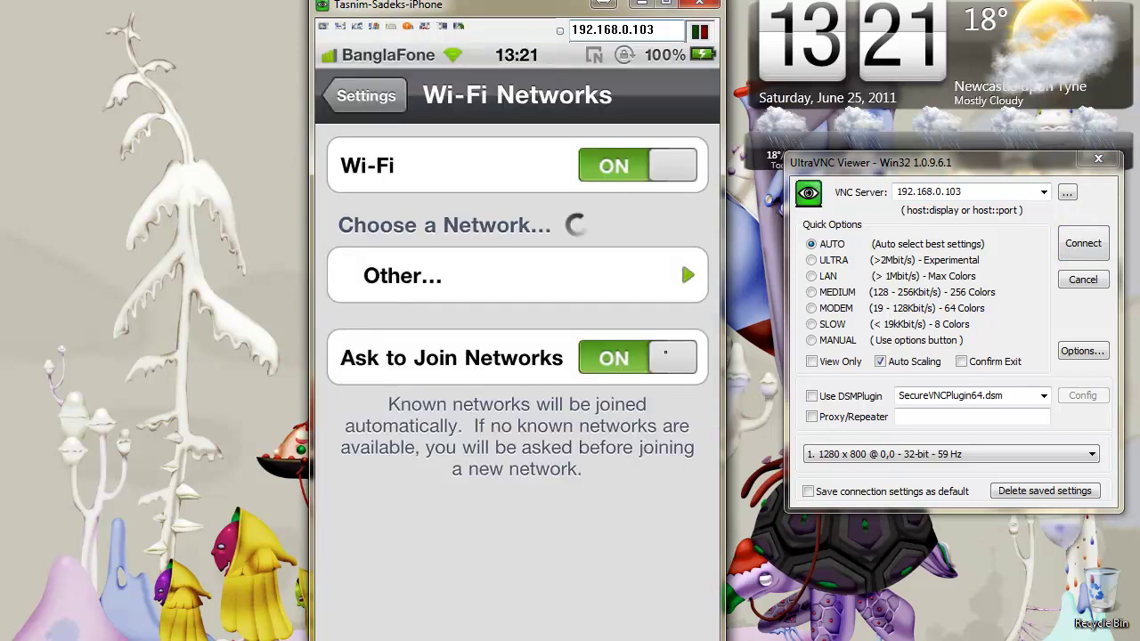
left_click(366, 95)
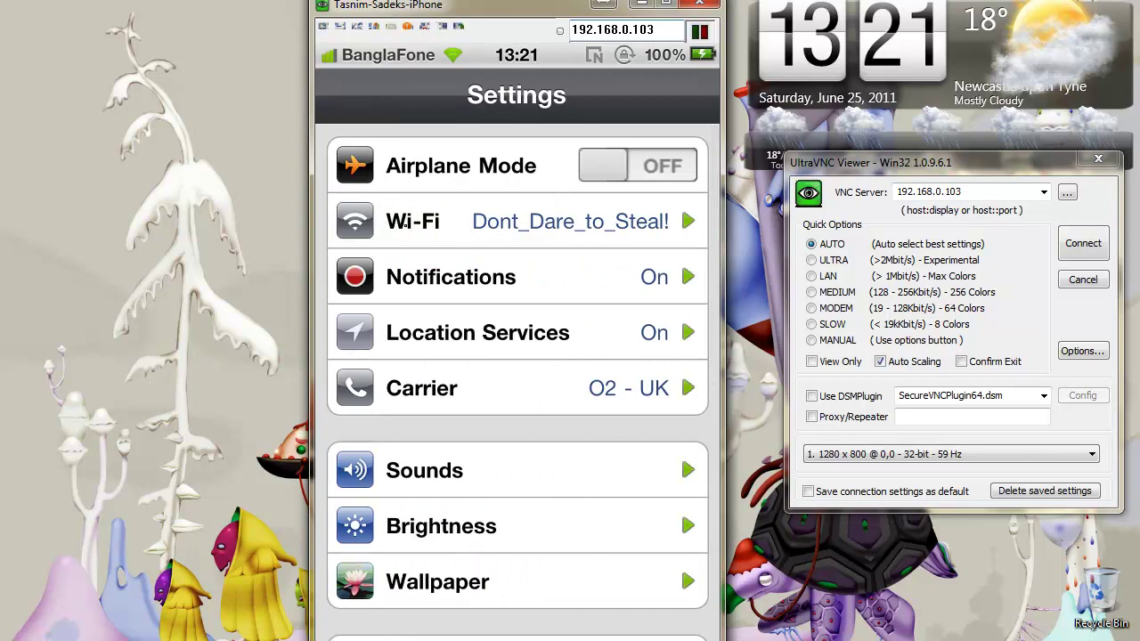
left_click(405, 223)
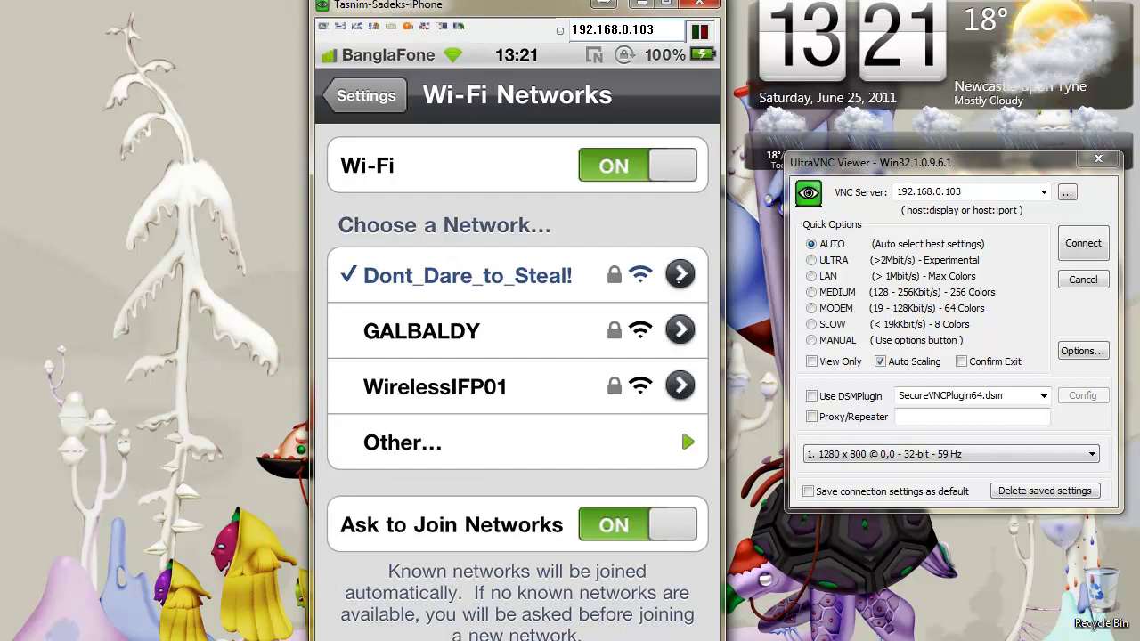
left_click(680, 274)
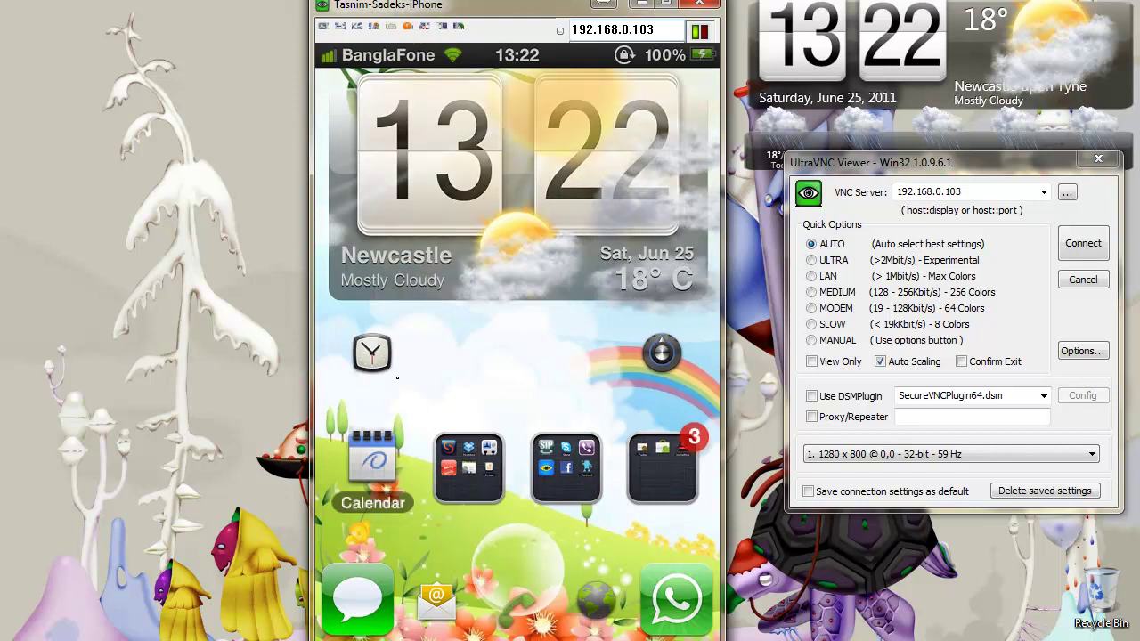
In Cydia from the Install folder, search 'Veency' and open its 0.9.3345-1 details page
left_click(675, 478)
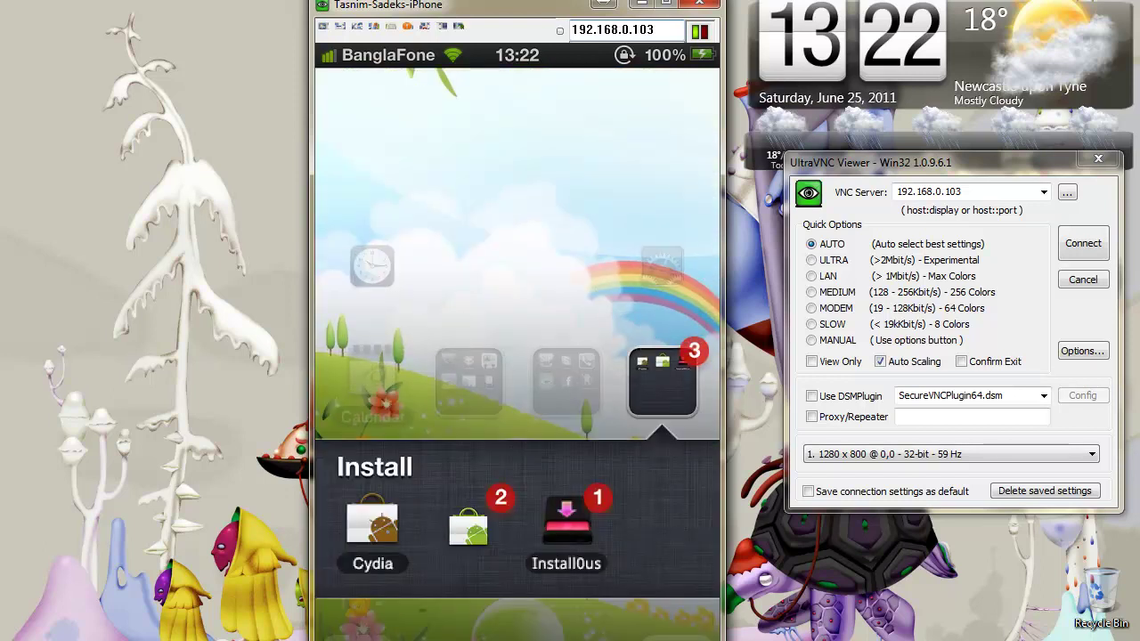
left_click(566, 526)
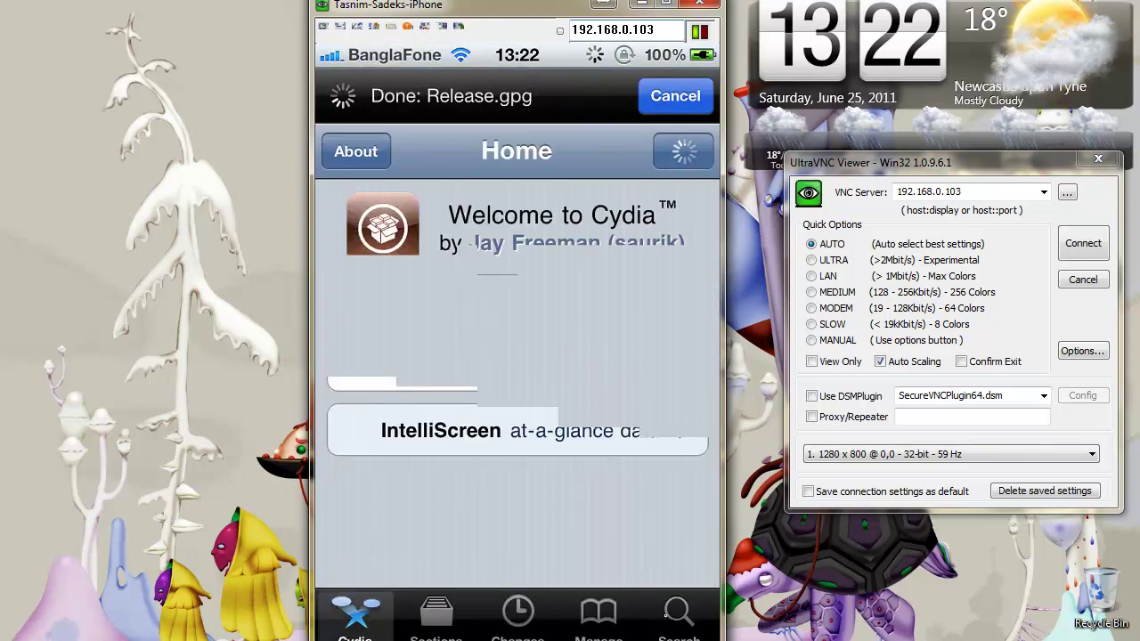
left_click(651, 613)
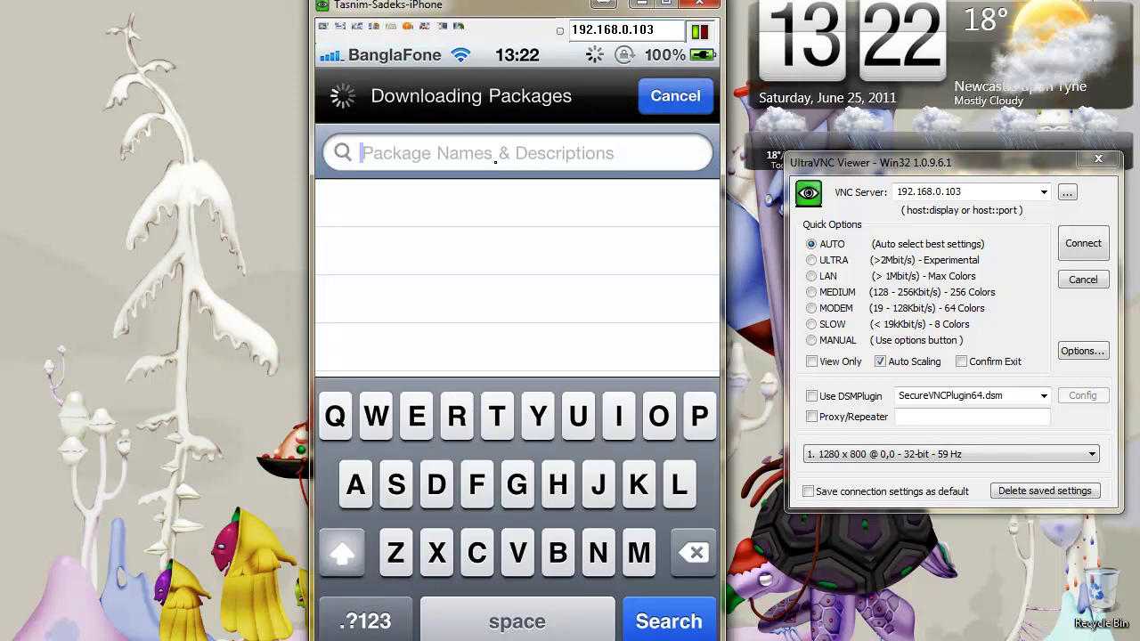
type("Vee")
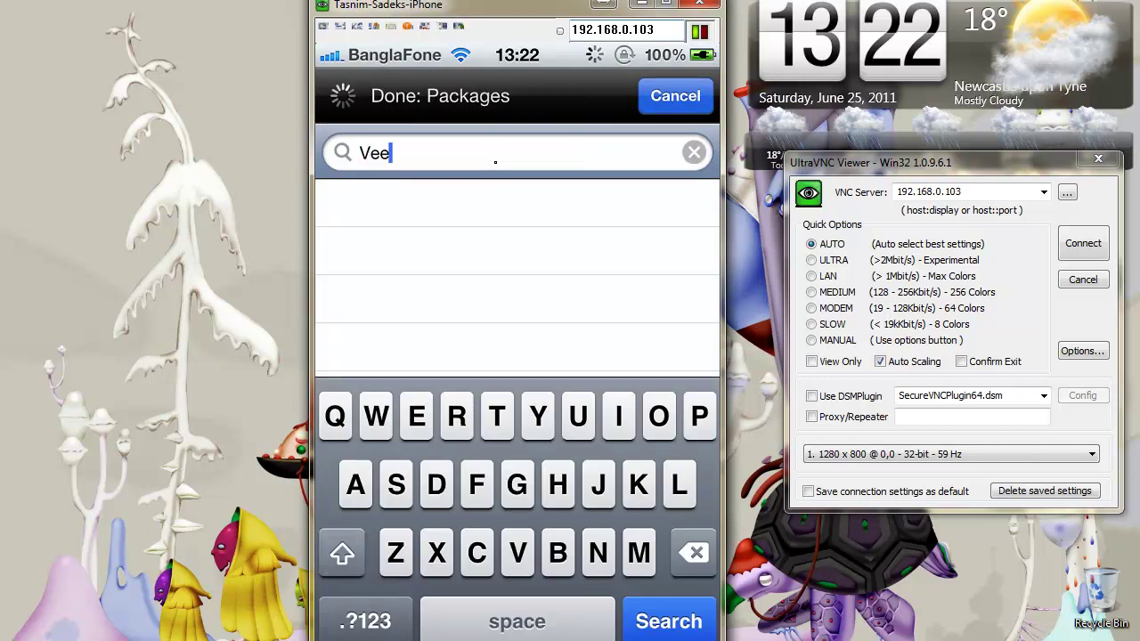
type("ncy")
key("Return")
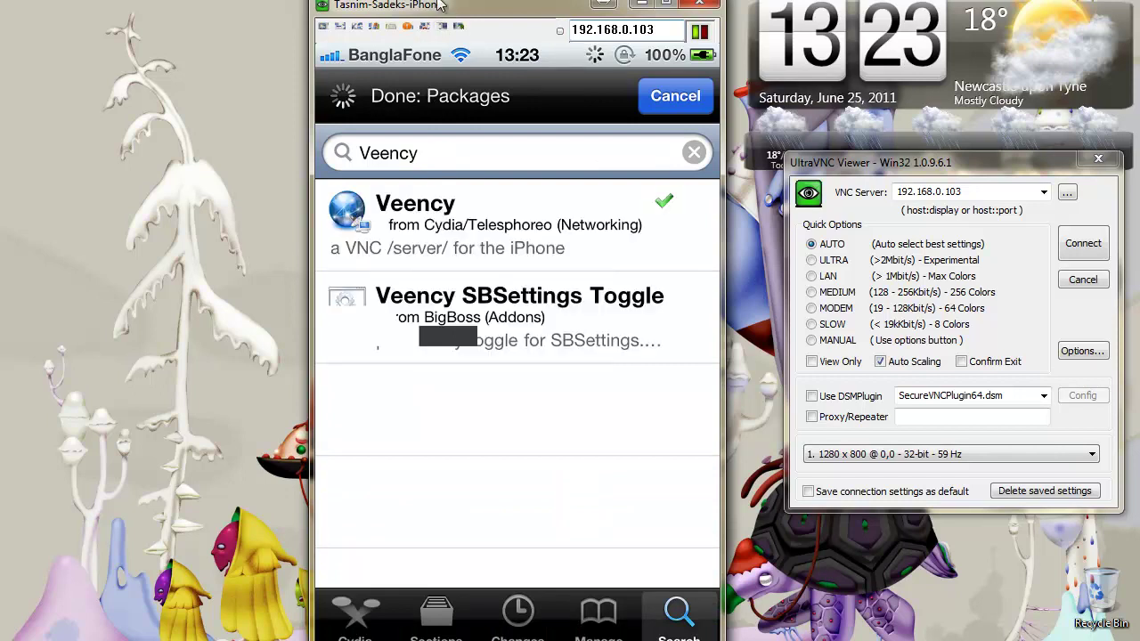
left_click(496, 222)
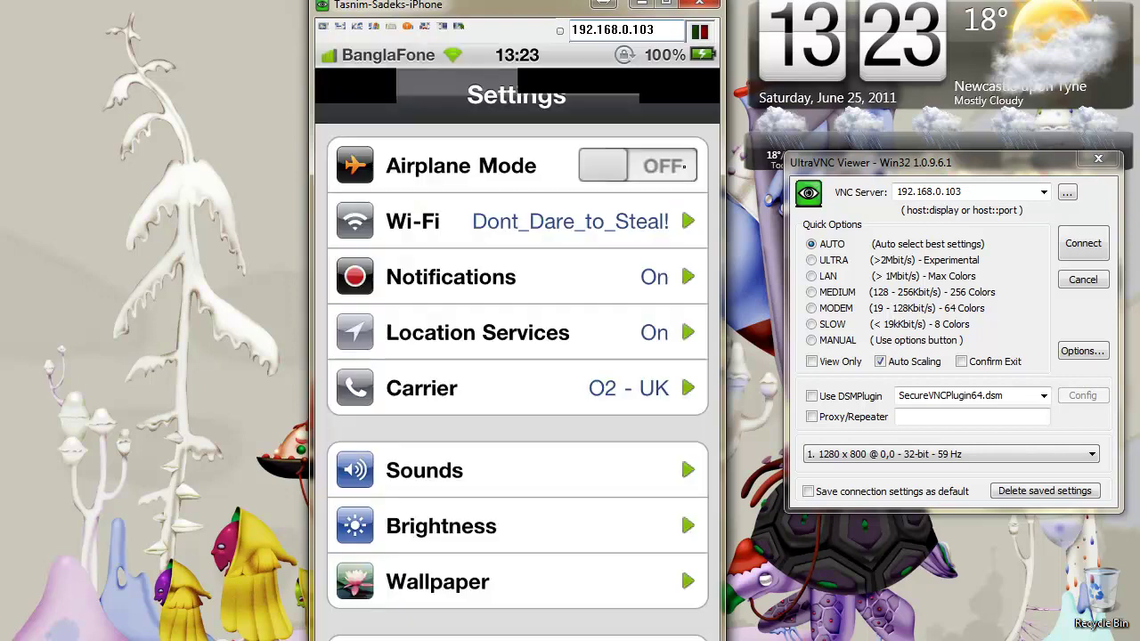
Confirm the connected Wi-Fi network's IP address is 192.168.0.103
left_click(499, 221)
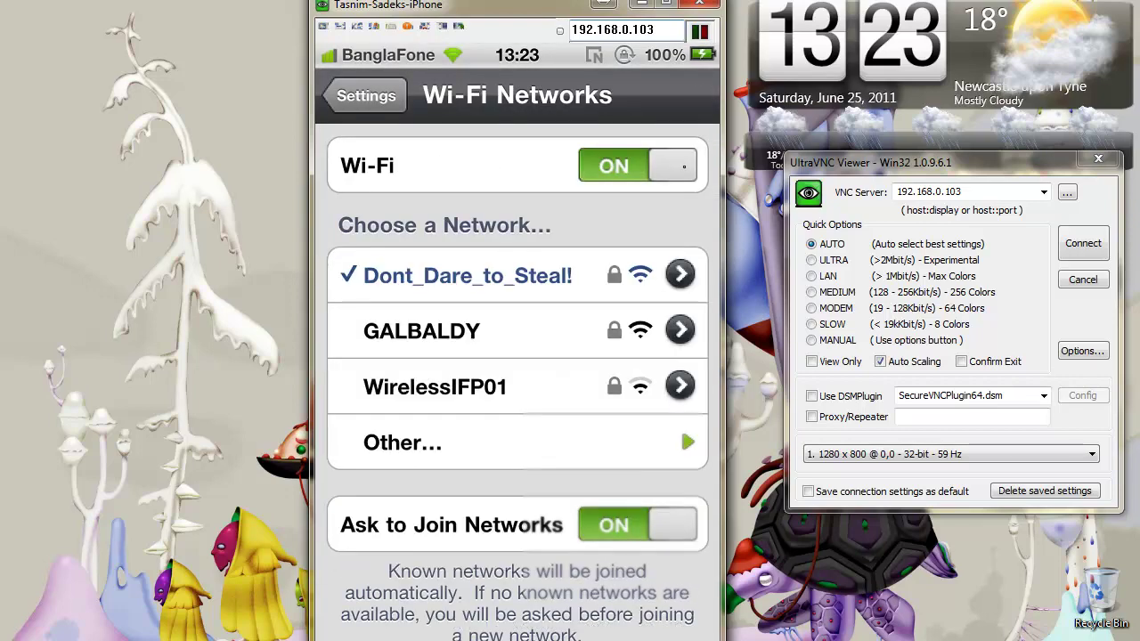
left_click(679, 274)
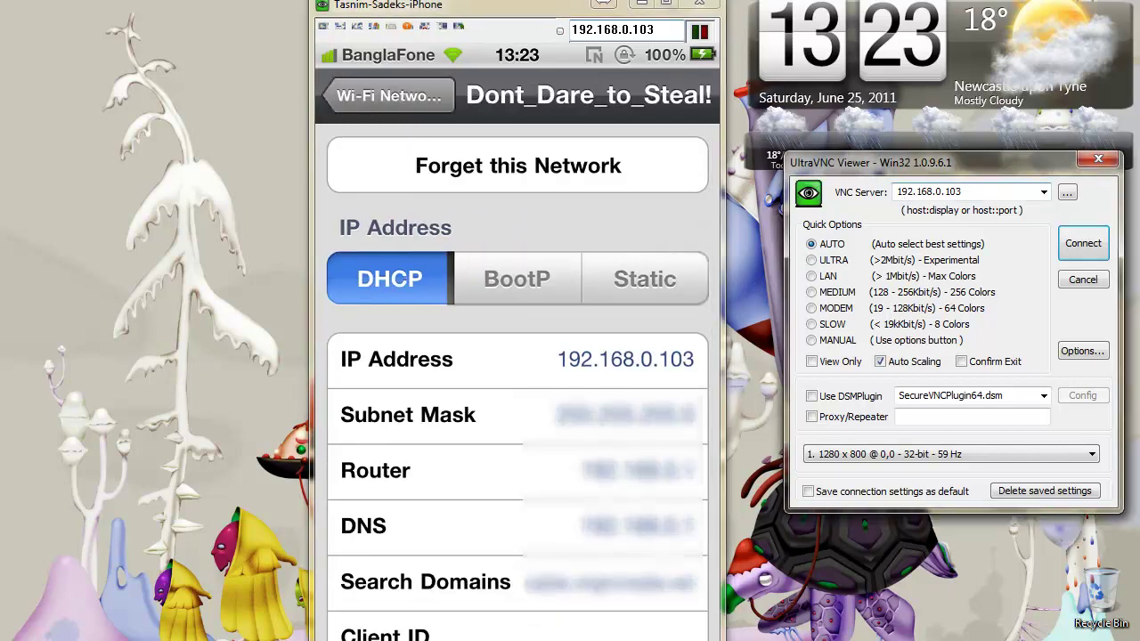
left_click(374, 96)
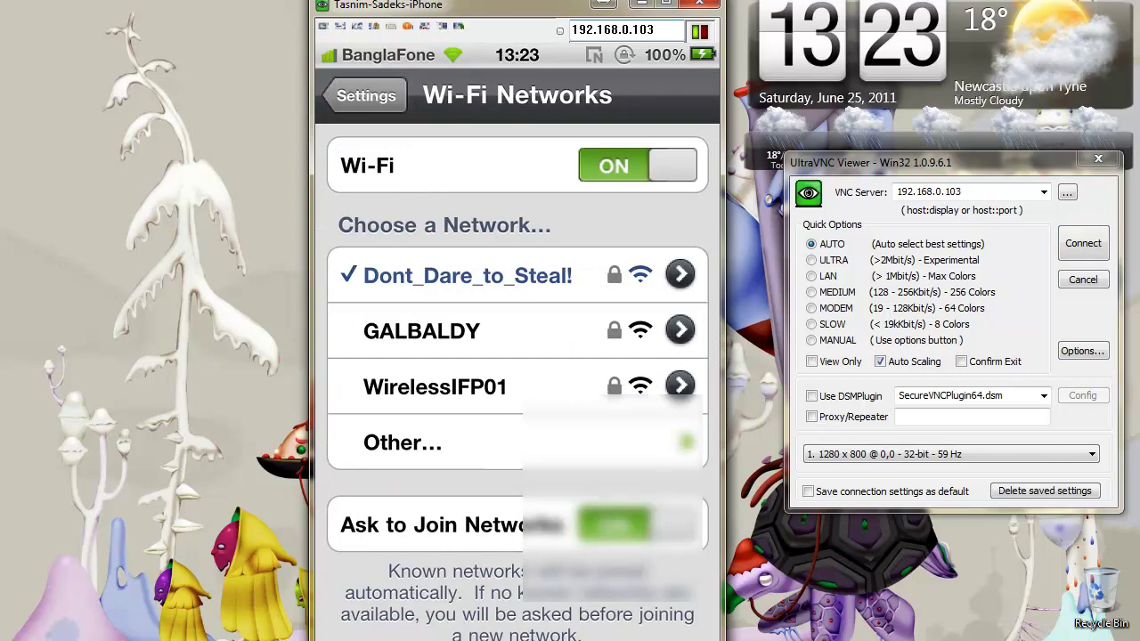
left_click(370, 96)
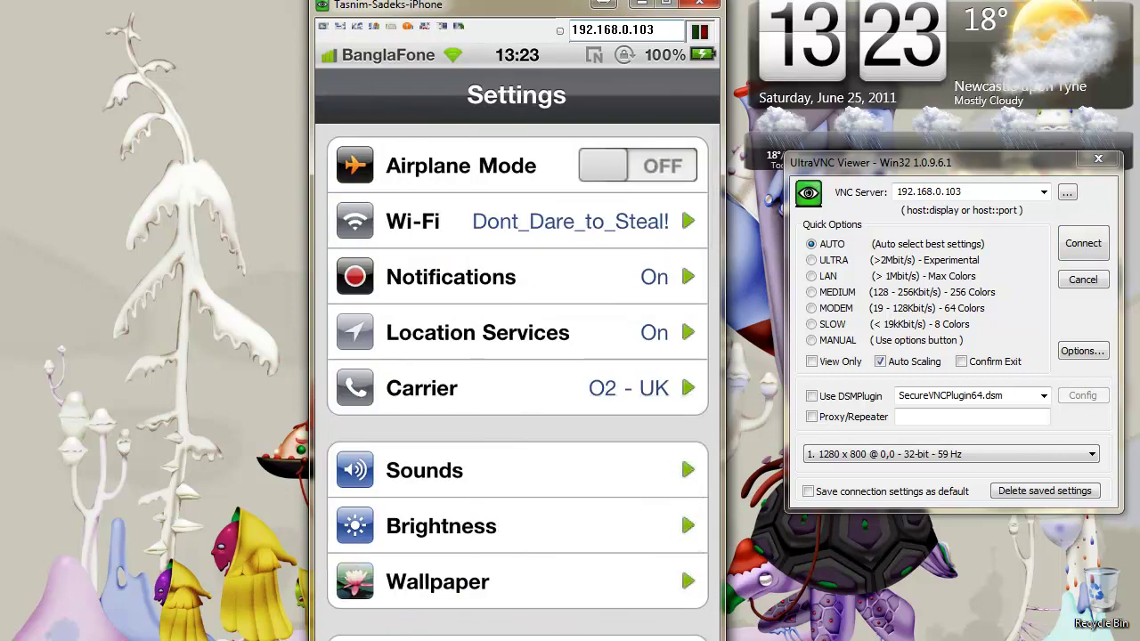
Check Veency is enabled in Settings, then bring the VNC connection dialog forward
scroll(681, 564, "down", 10)
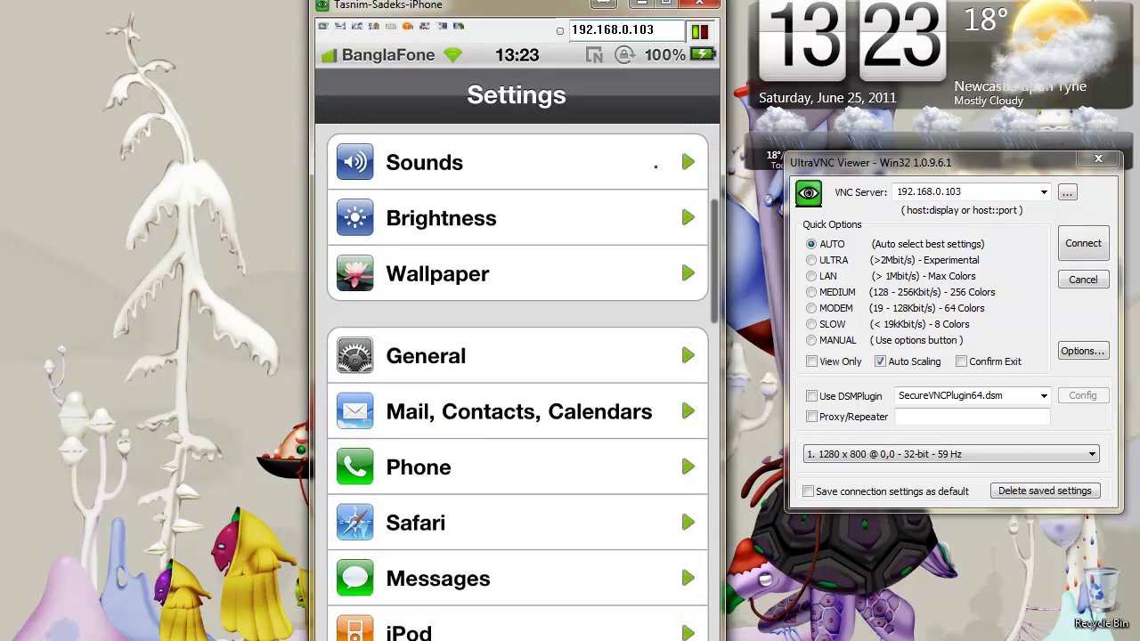
scroll(680, 553, "down", 10)
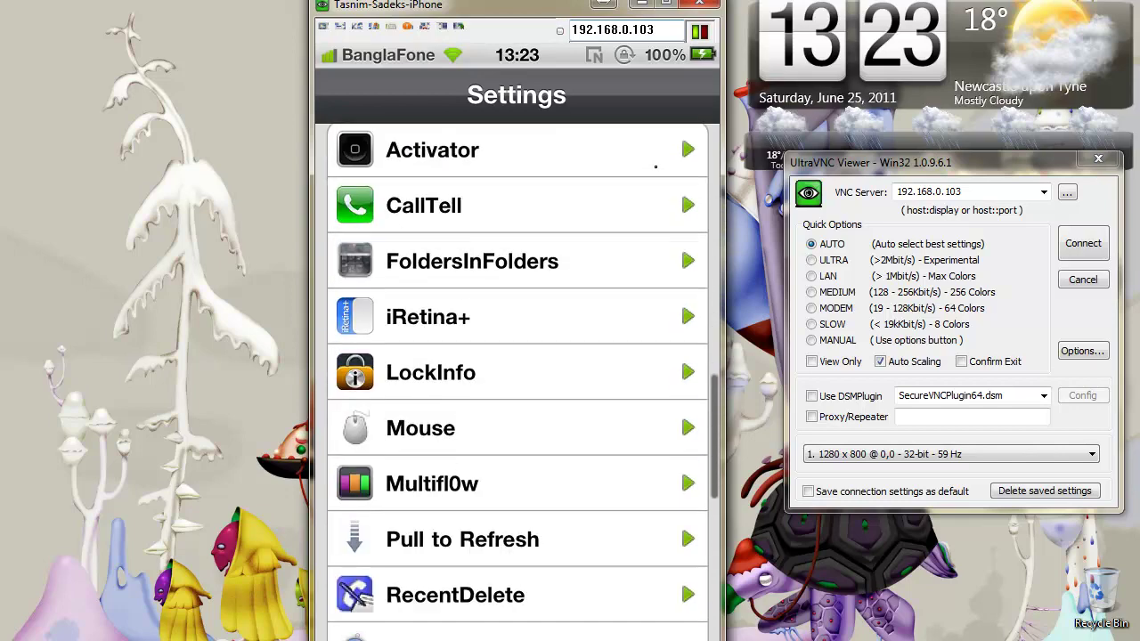
scroll(655, 167, "down", 3)
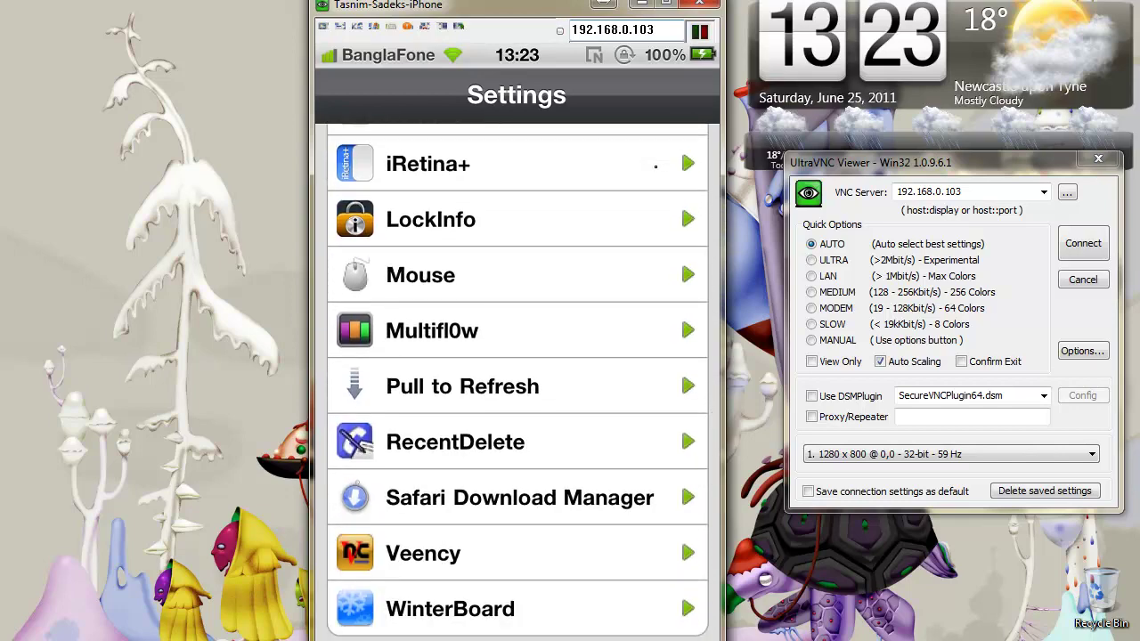
left_click(477, 566)
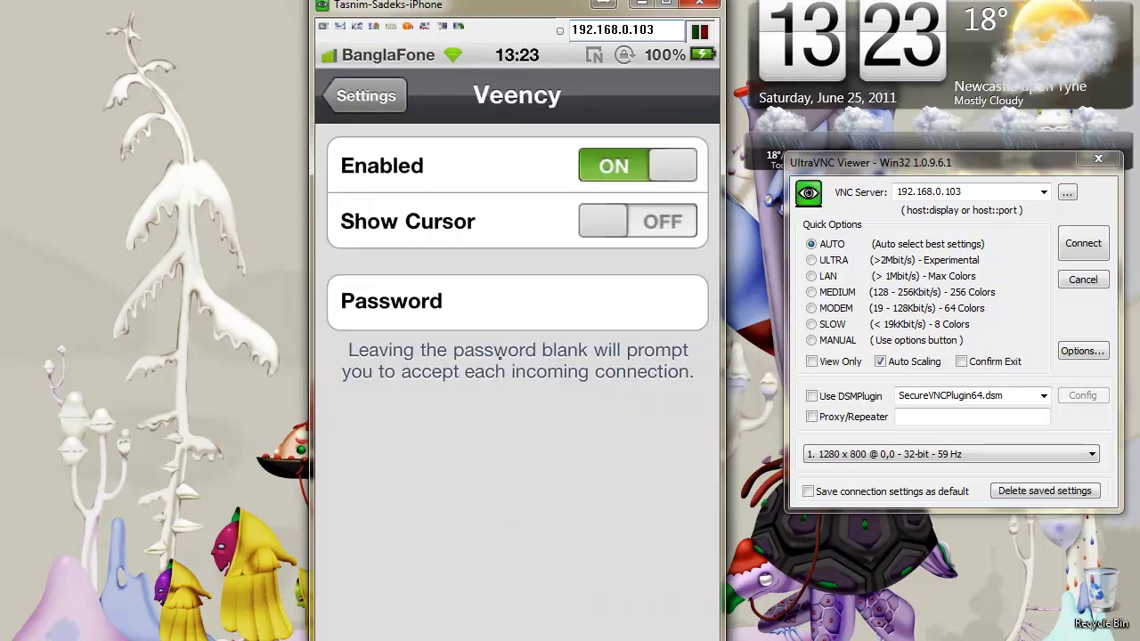
left_click(366, 95)
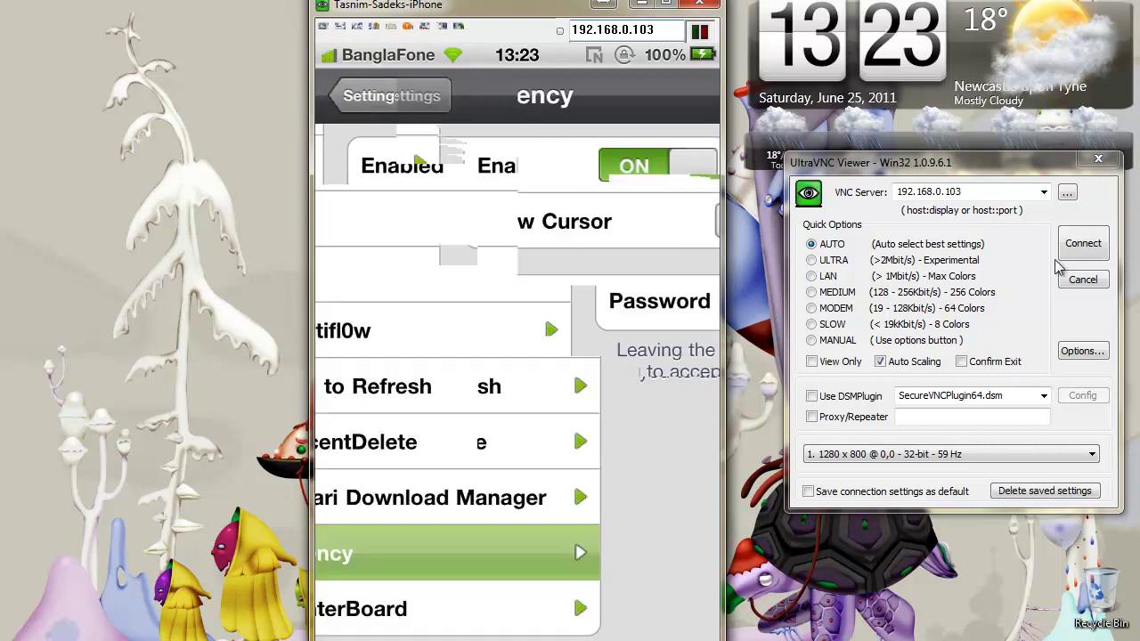
left_click(912, 214)
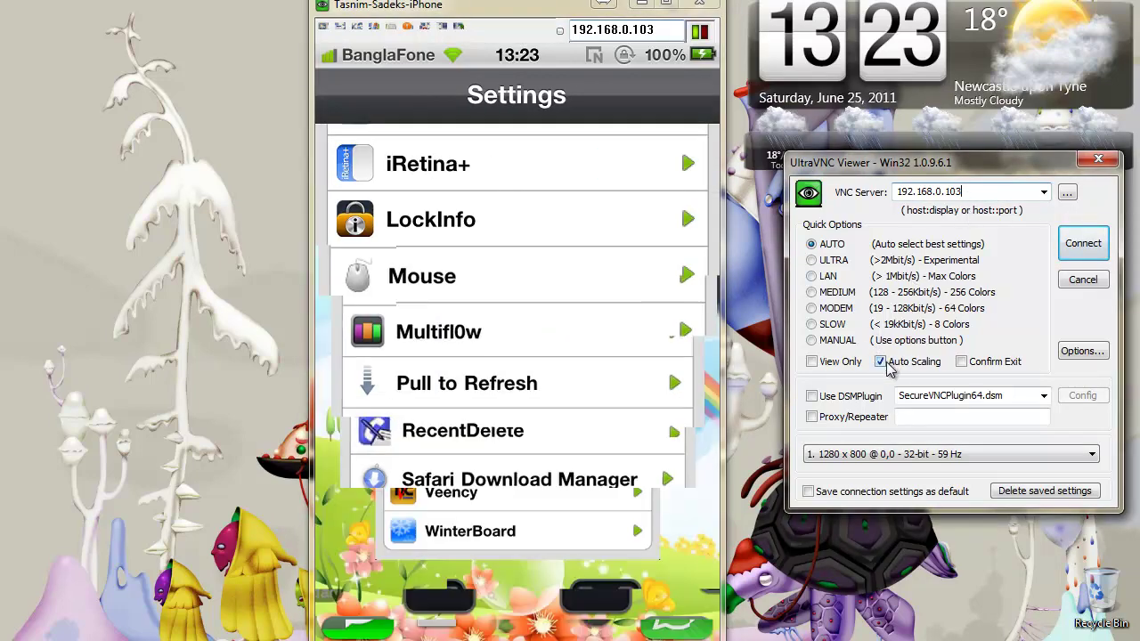
Connect to 192.168.0.103 and move the new live iPhone viewer window into place
left_click(1084, 243)
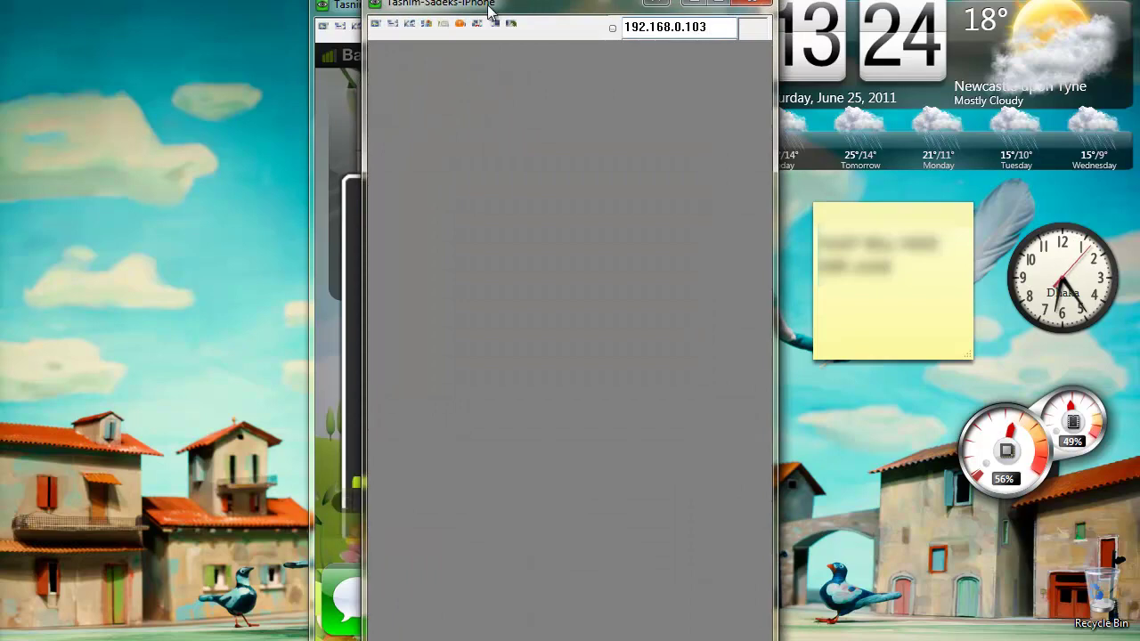
left_click_drag(488, 9, 207, 13)
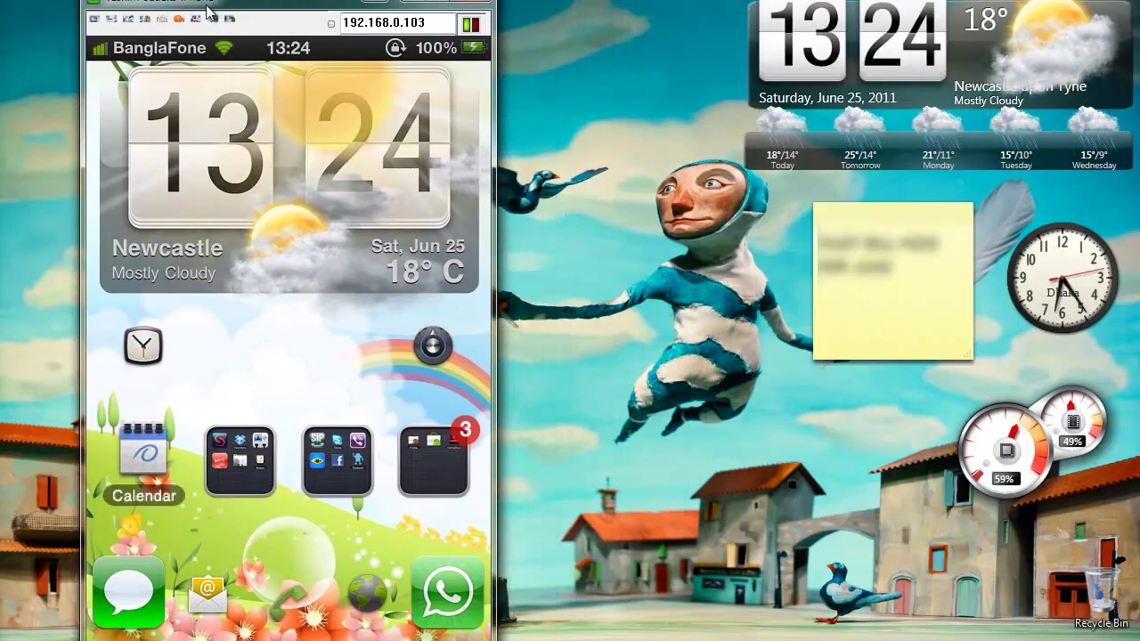